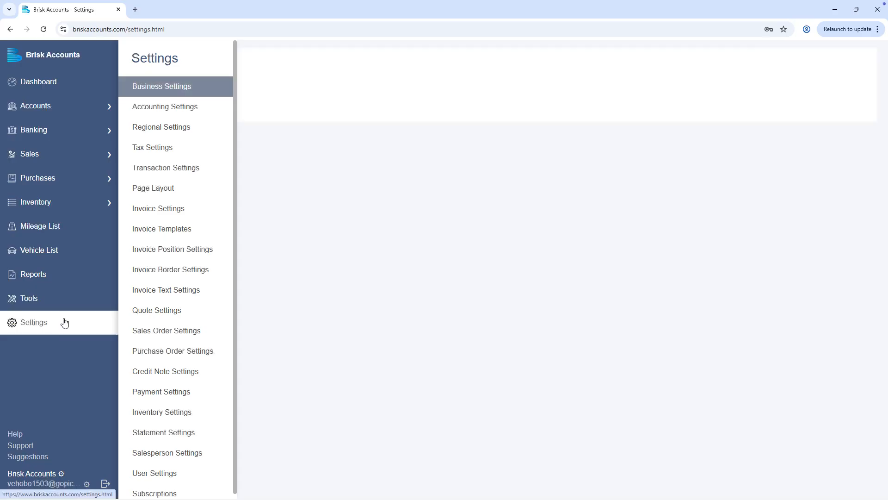
Open the Business Settings form from the Settings list.
click(221, 88)
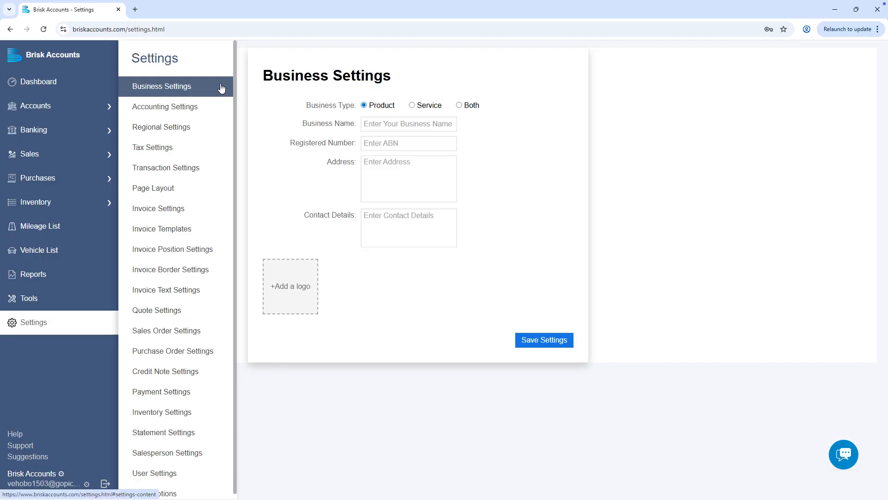
Set the business type to Both, name it 'Ironwood Hardware Supplies, LLC', and enter the registered number.
click(465, 109)
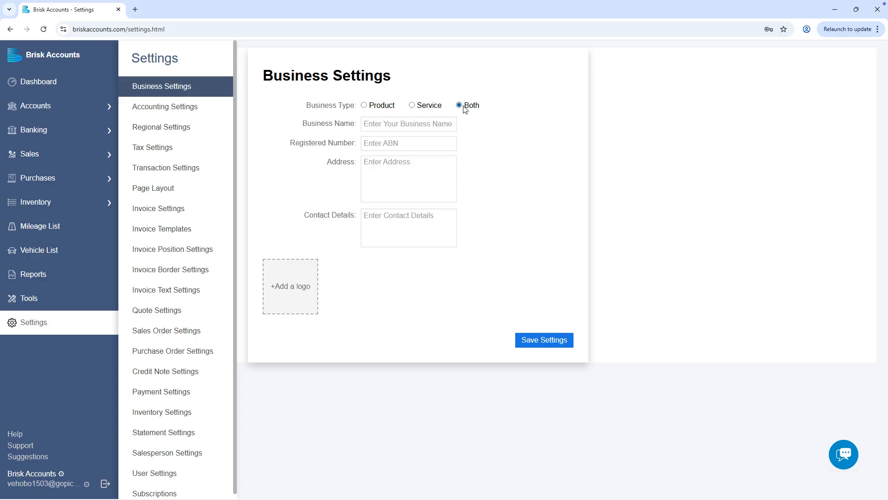
click(426, 124)
text(Ironwood Hardware S)
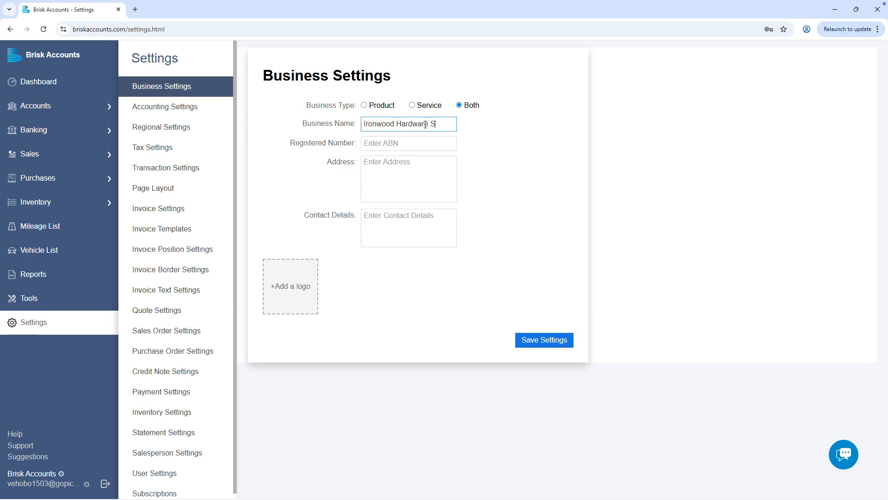
text(upplies, LLC)
click(421, 139)
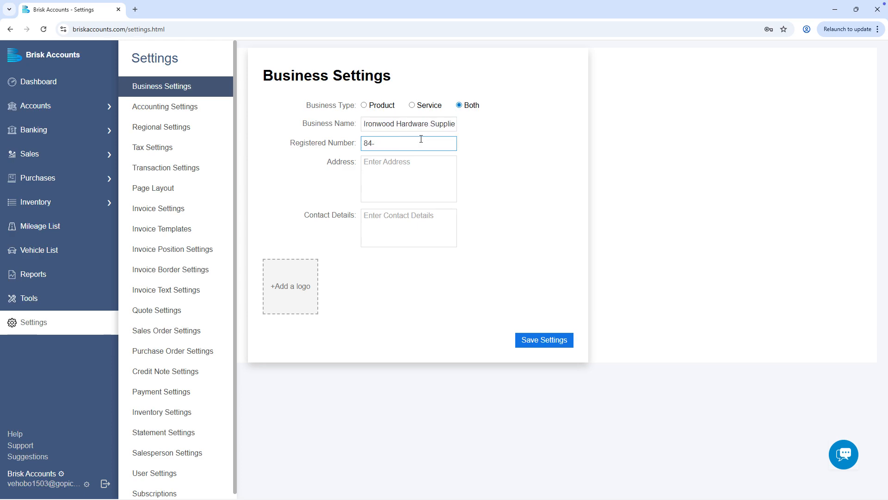
Fill in the business postal address and the contact phone and e-mail, then start adding a logo.
click(415, 167)
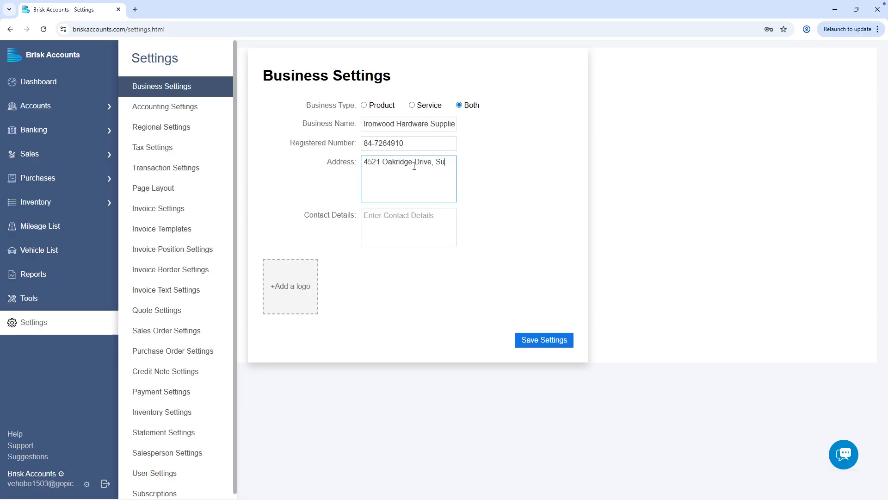
click(422, 226)
text(Phone: (60)
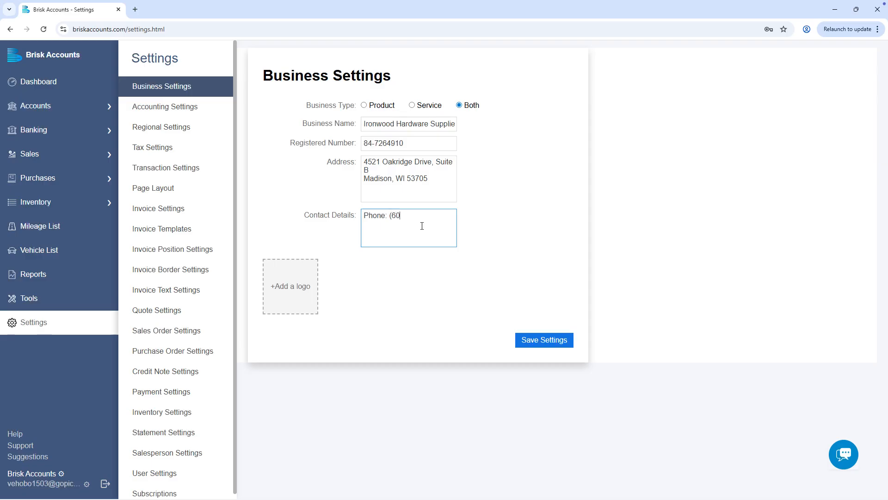
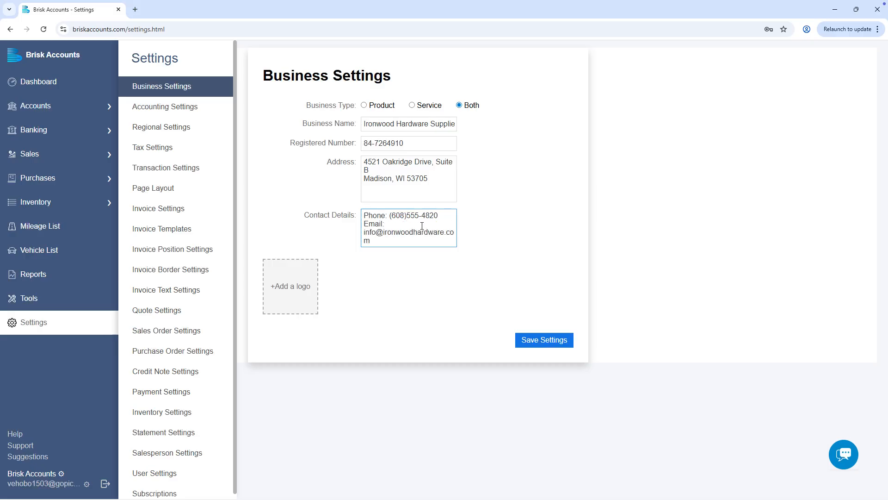
click(312, 291)
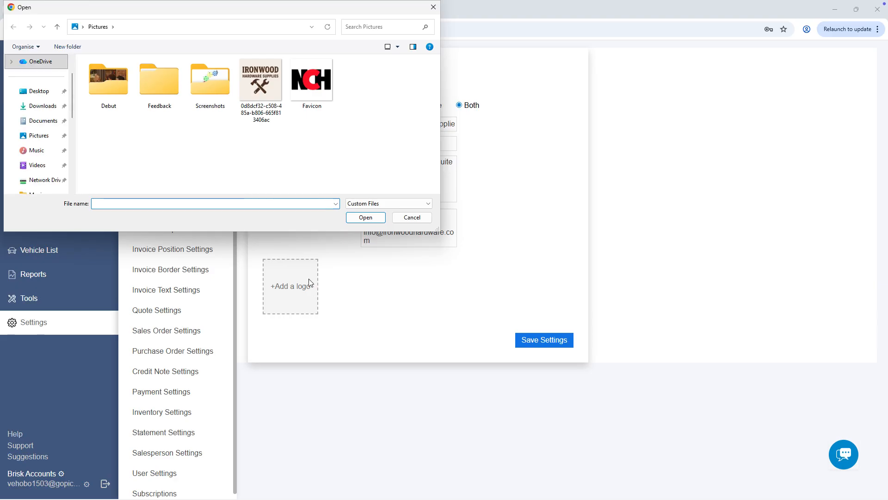
Upload the Ironwood logo image from Pictures and save the business settings.
click(261, 84)
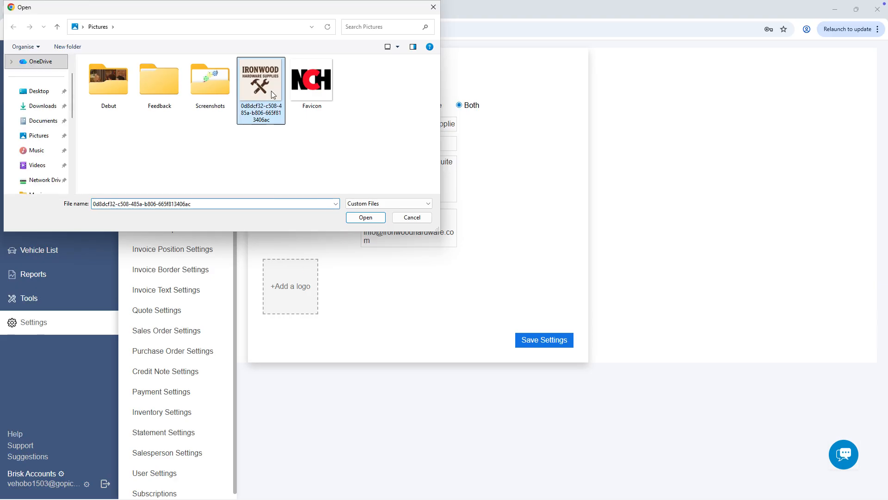
click(367, 217)
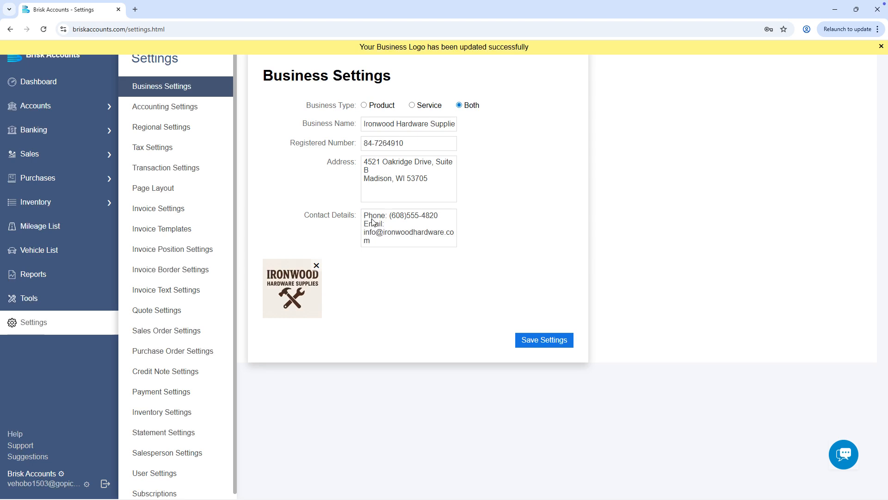
click(572, 347)
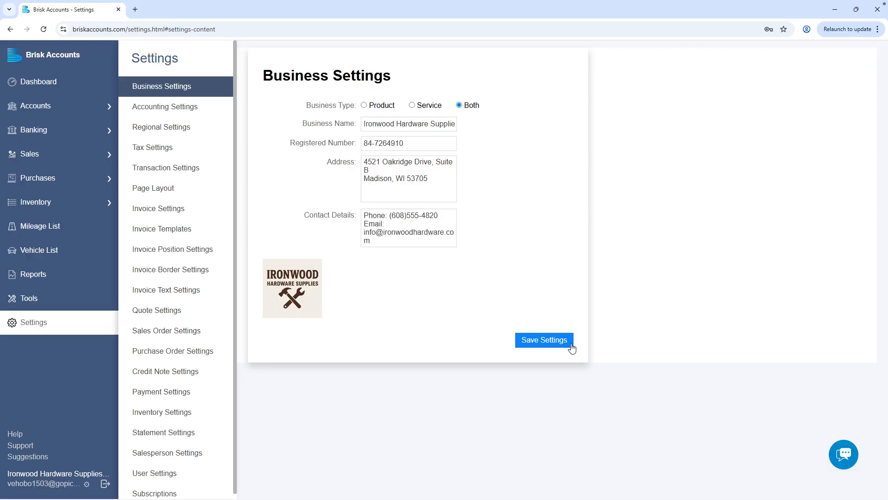
click(219, 110)
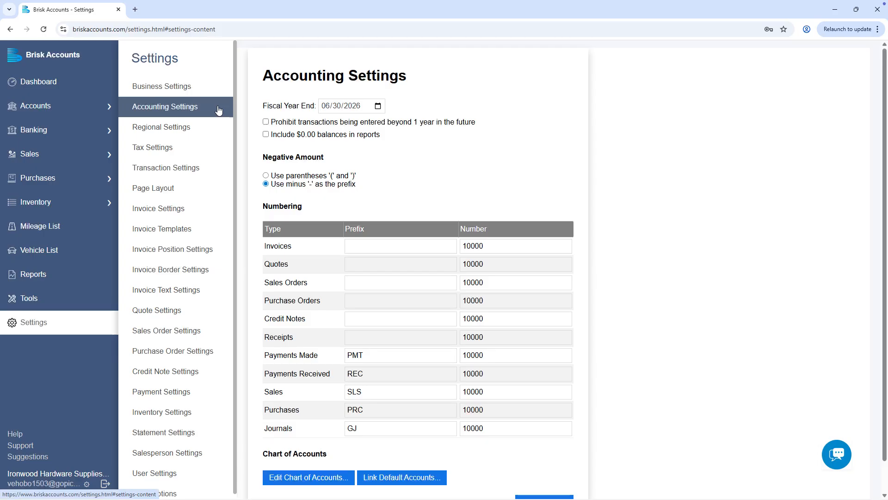
Set the fiscal year end to December 31, 2026.
click(378, 106)
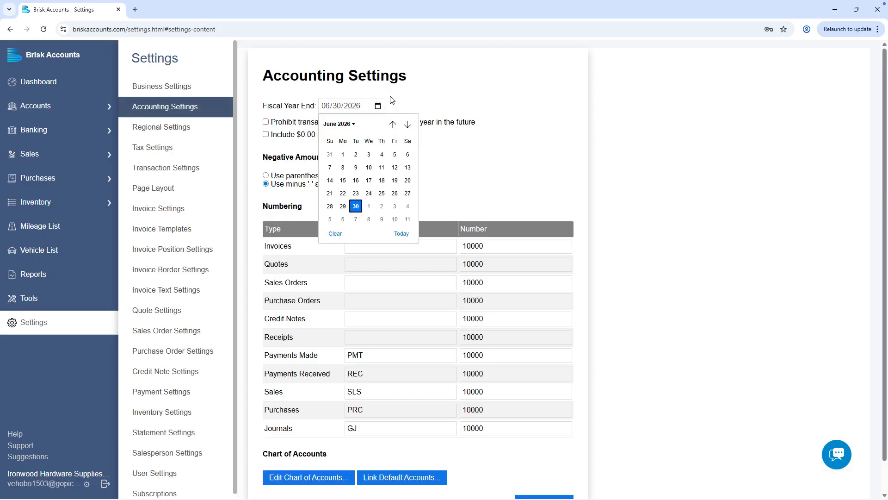
click(407, 124)
click(408, 124)
click(408, 124)
click(408, 124)
click(408, 124)
click(408, 124)
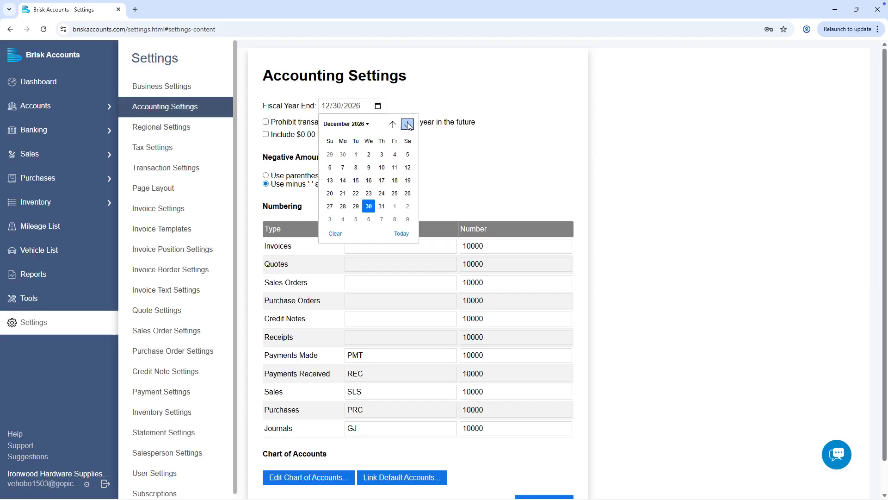
click(383, 207)
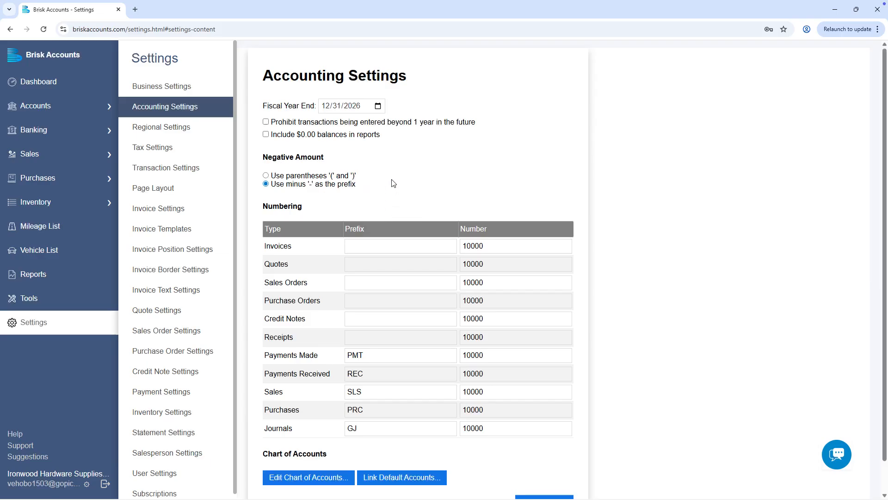
Block transactions over a year ahead, include $0.00 balances, and show negatives in parentheses.
click(266, 124)
click(267, 136)
click(342, 177)
scroll(350, 190, down, 1)
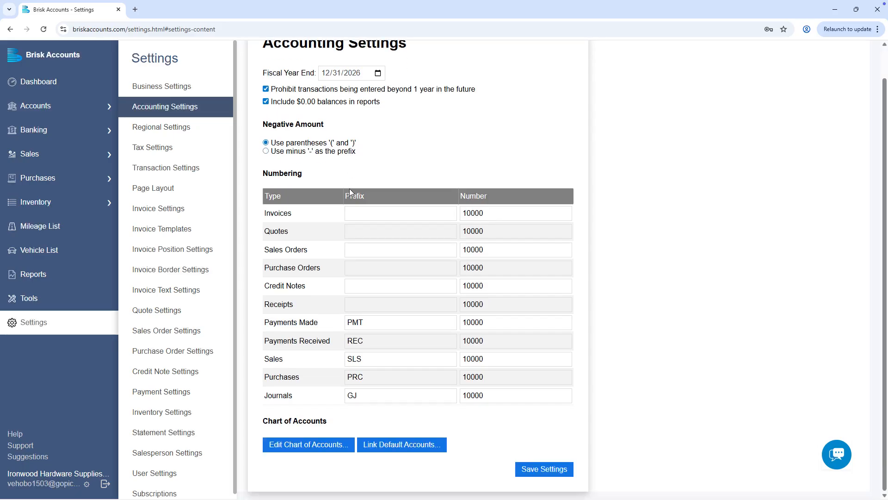
click(382, 213)
text(INV)
click(374, 248)
text(SO)
click(371, 268)
text(PO)
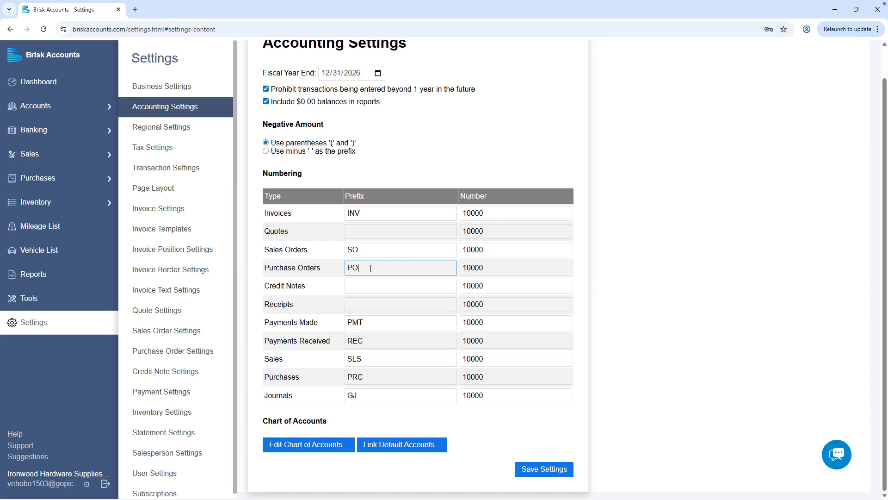
click(363, 301)
text(OR)
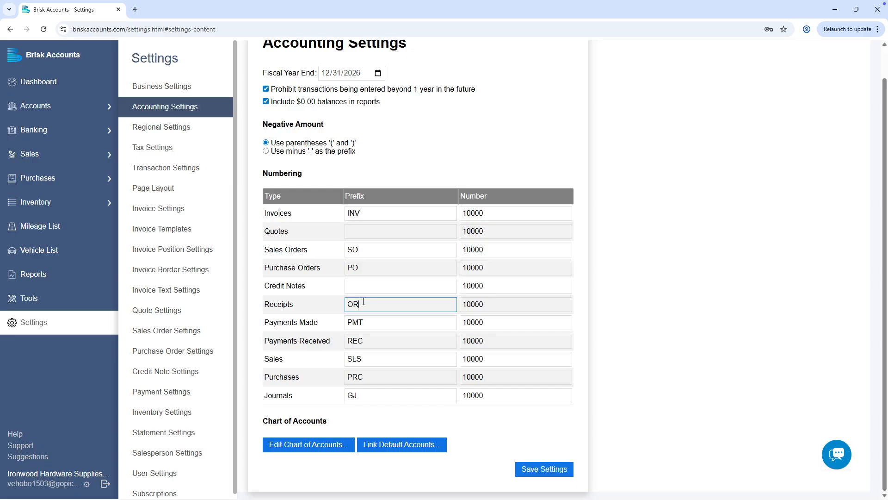
click(352, 444)
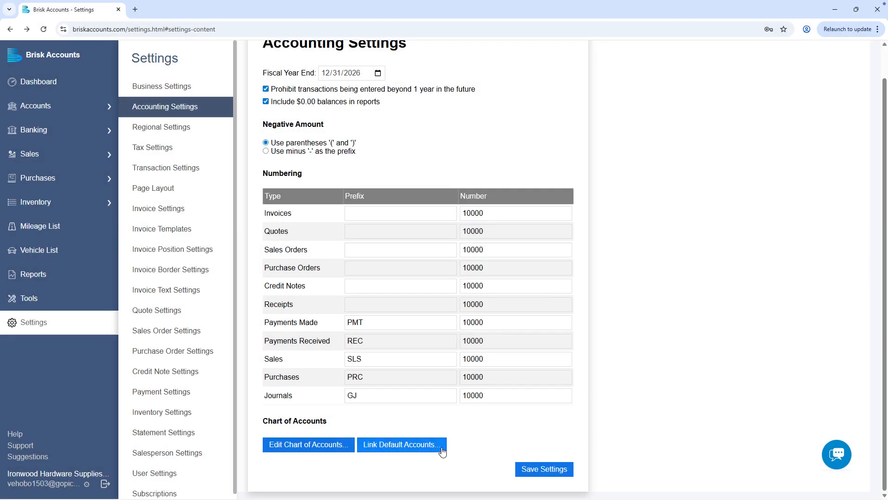
Link Checking Account for deposits and 6650 Repairs & Maintenance for expenses, then save accounting settings.
click(440, 447)
click(532, 133)
click(535, 151)
click(534, 212)
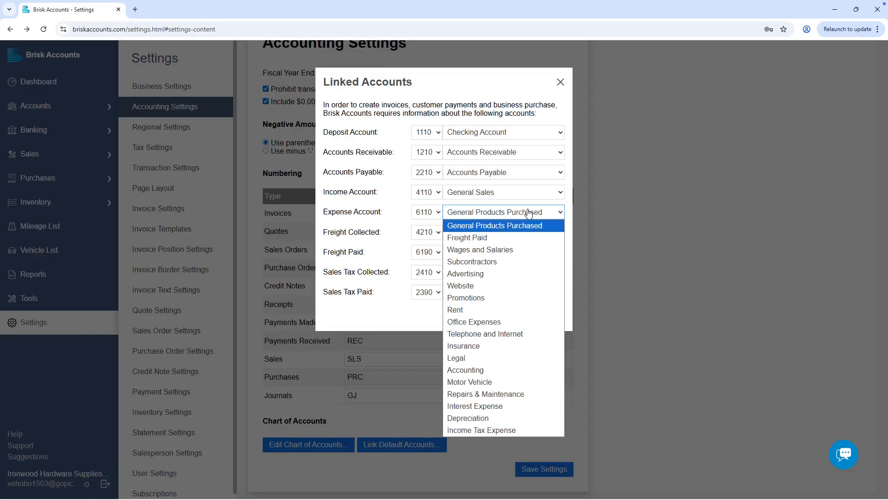
click(527, 390)
click(501, 320)
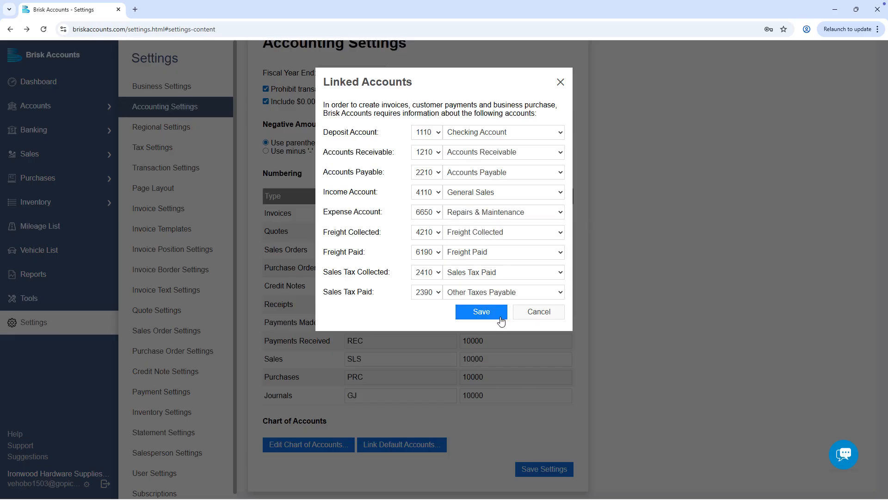
click(566, 469)
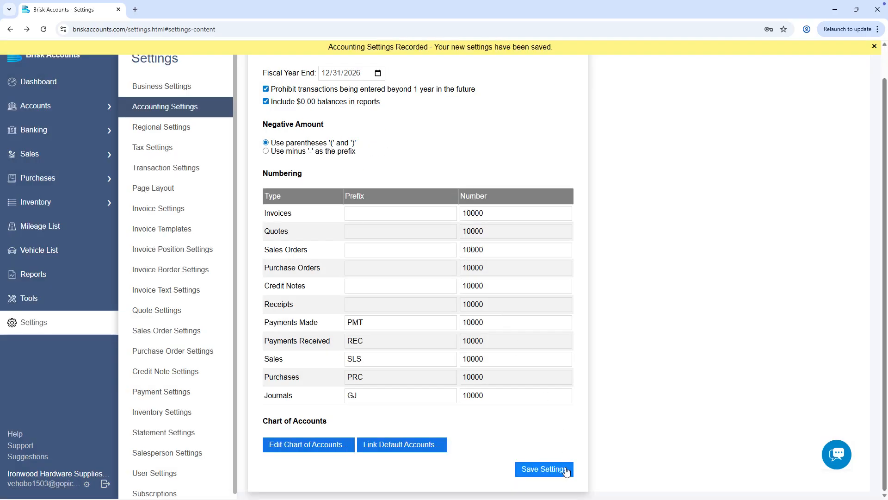
click(192, 127)
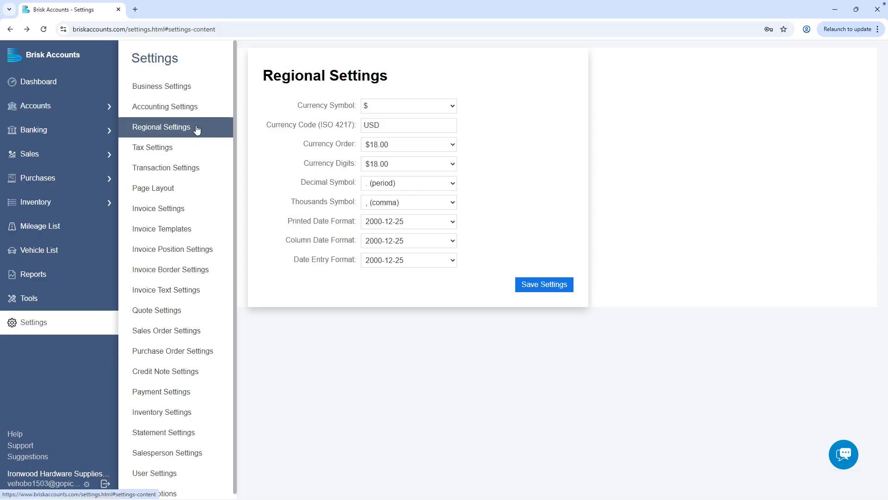
Keep the currency defaults: $ symbol, $18.00 order, two decimals, period decimal, comma separator.
click(453, 108)
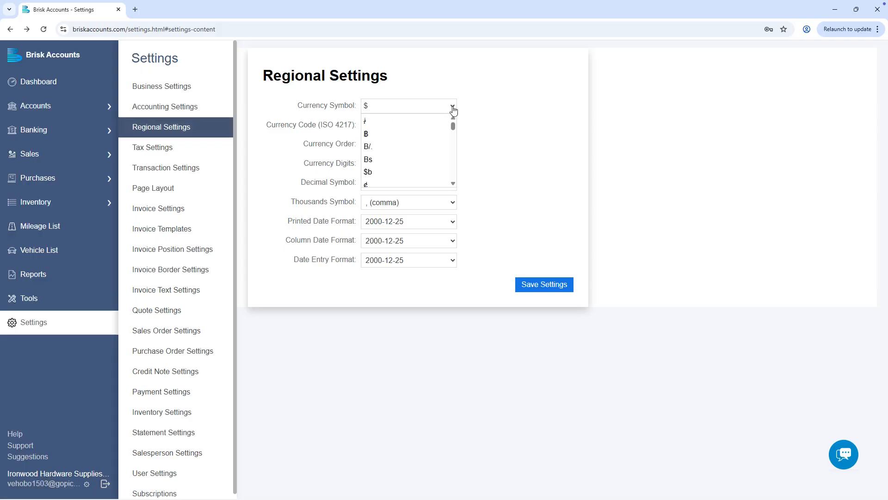
click(453, 109)
click(451, 123)
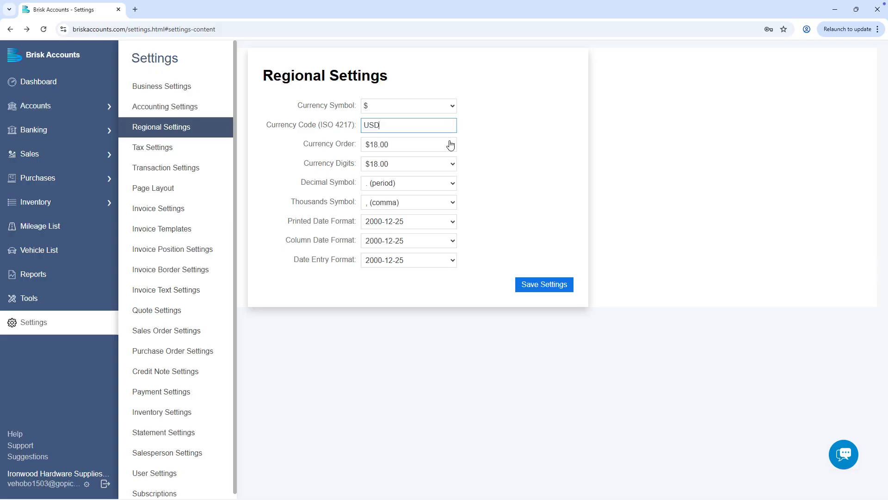
click(452, 146)
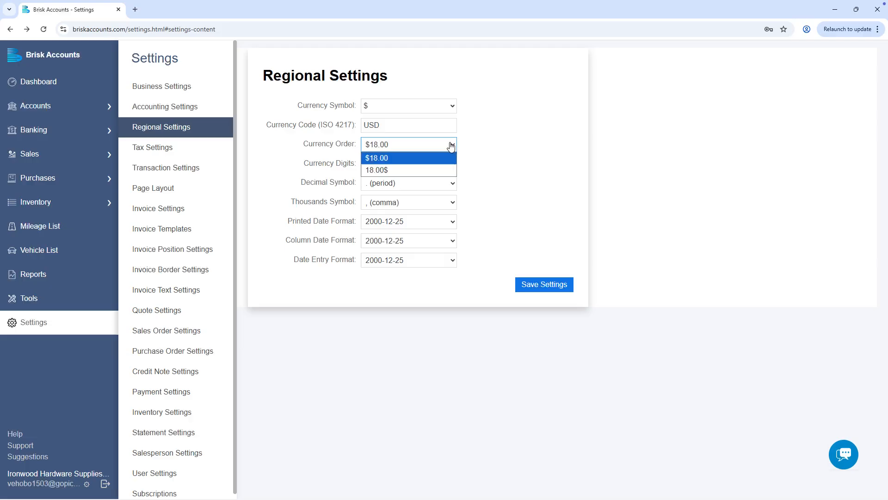
click(451, 146)
click(451, 166)
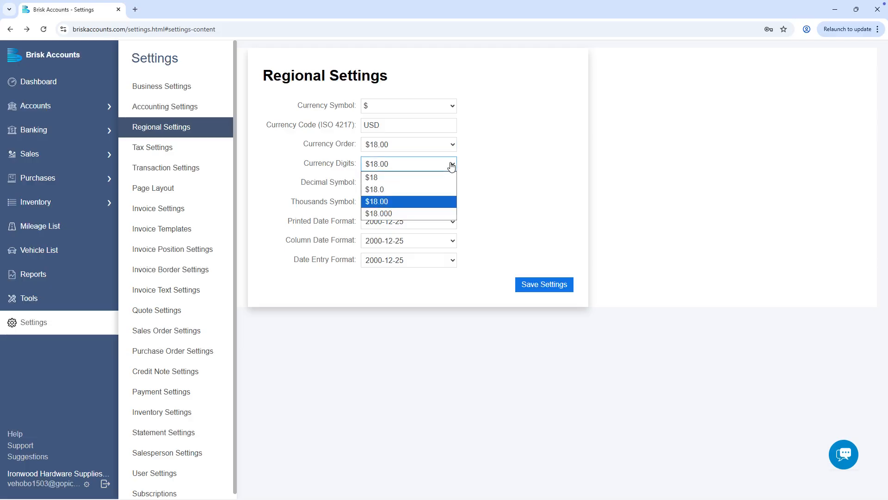
click(452, 166)
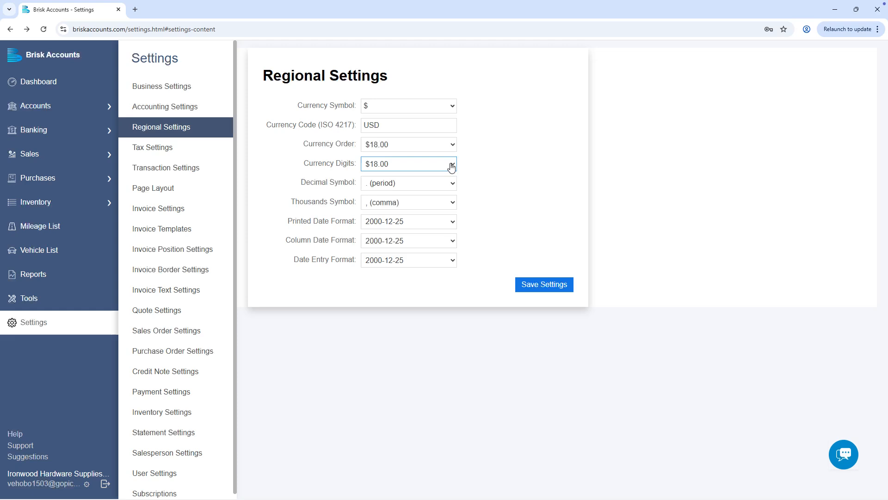
click(452, 185)
click(452, 187)
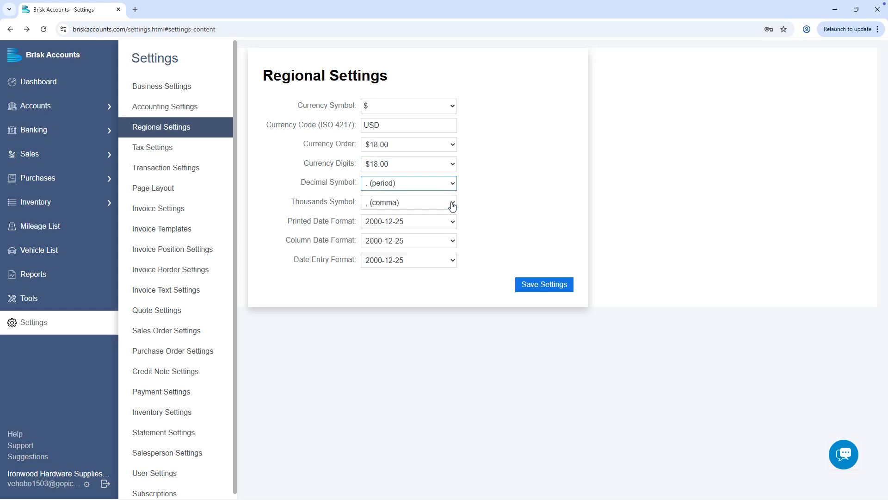
click(452, 205)
click(452, 205)
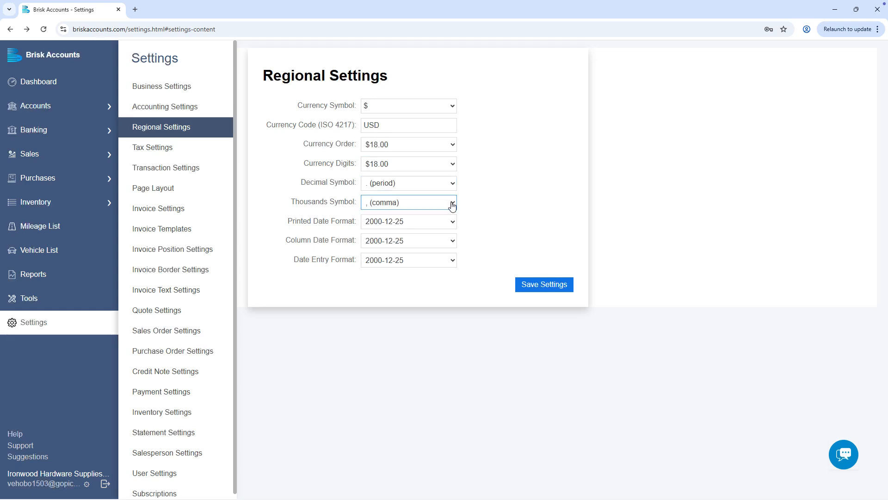
Set printed, column and entry date formats to 12/25/2000 and save the regional settings.
click(452, 223)
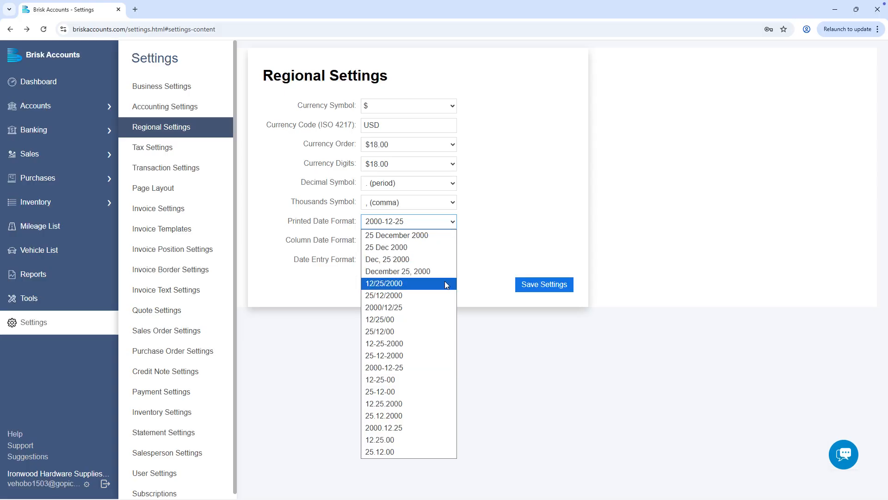
click(447, 283)
click(453, 244)
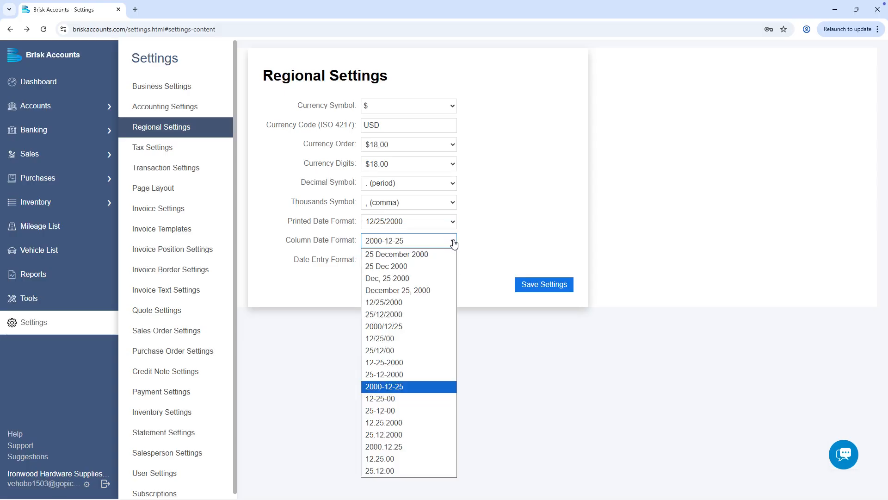
click(443, 301)
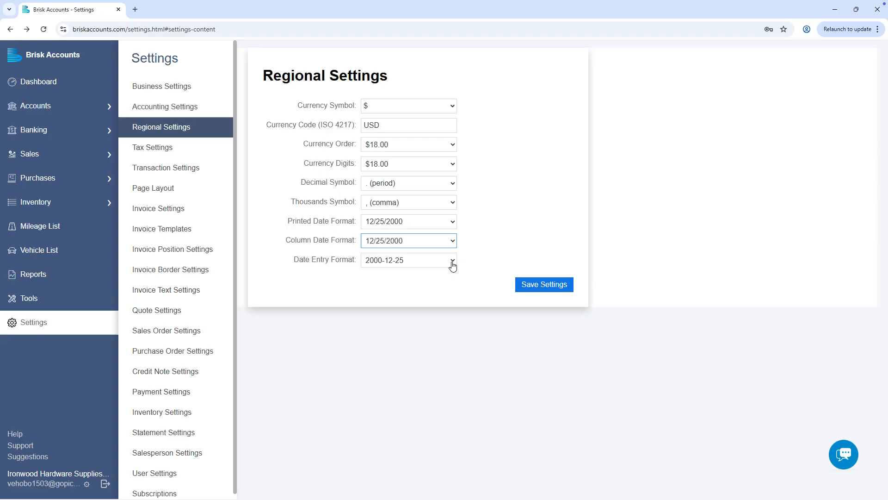
click(453, 260)
click(440, 309)
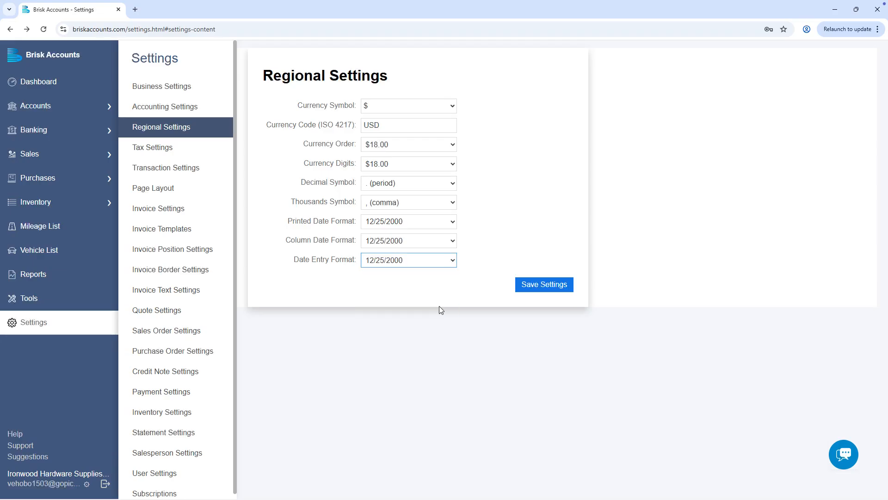
click(572, 287)
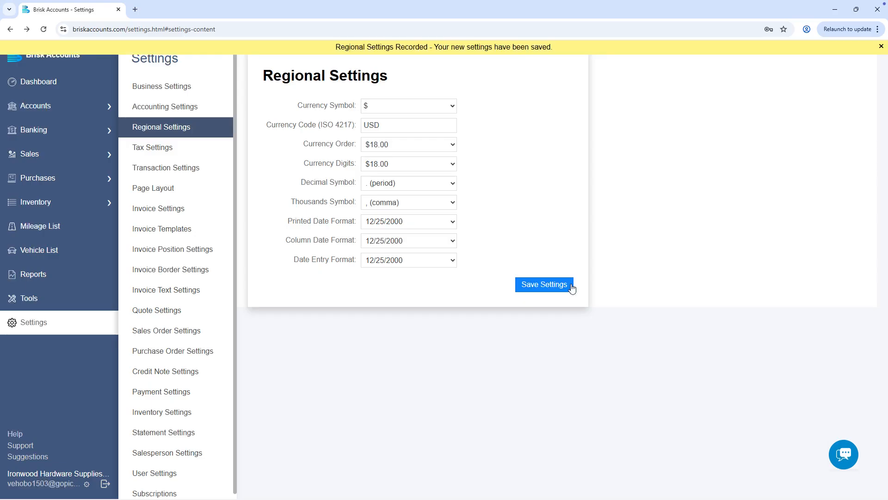
click(191, 146)
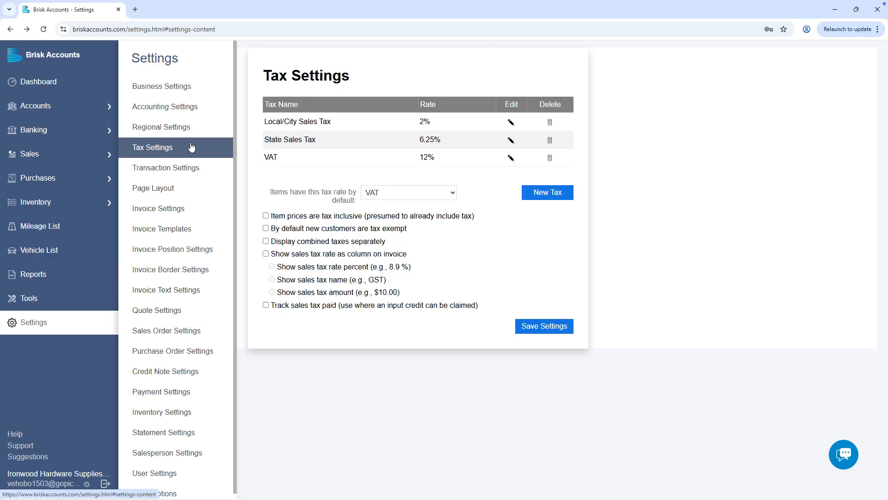
Create 'State & Local Combined Sales Tax' combining State Sales Tax and Local/City Sales Tax.
click(536, 192)
text(State)
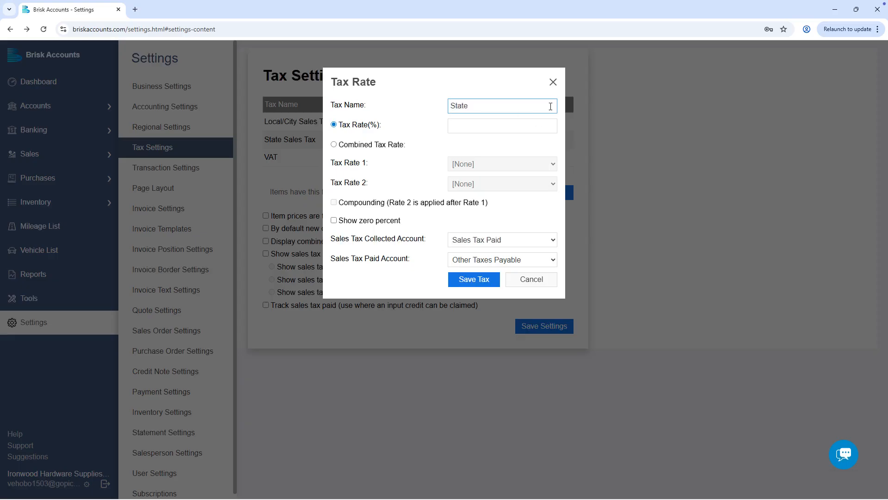
text( & Local Combined Sales Tax)
click(400, 146)
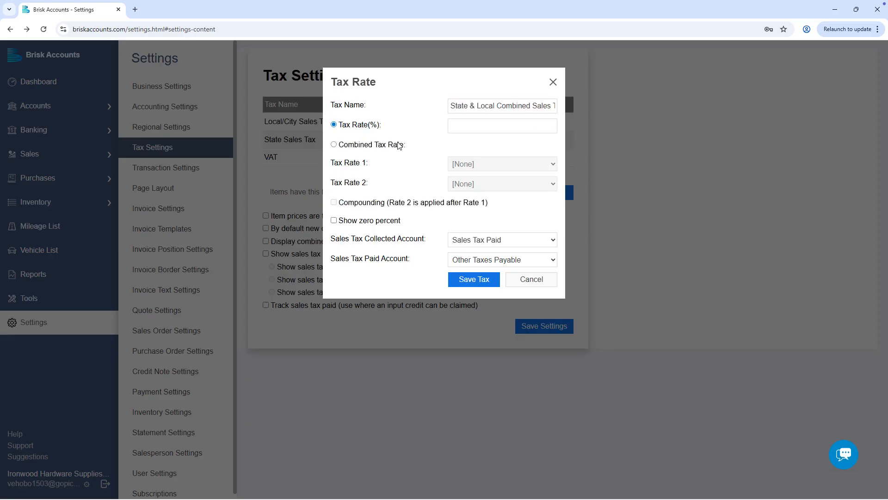
click(524, 169)
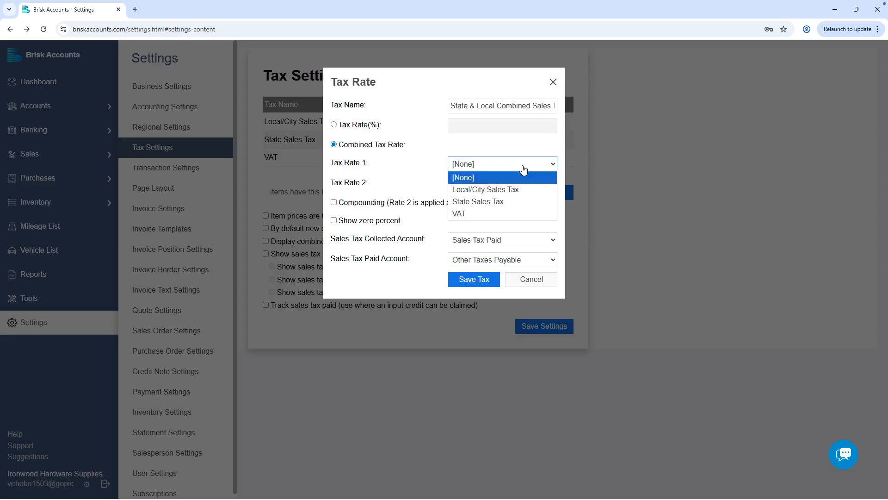
click(520, 200)
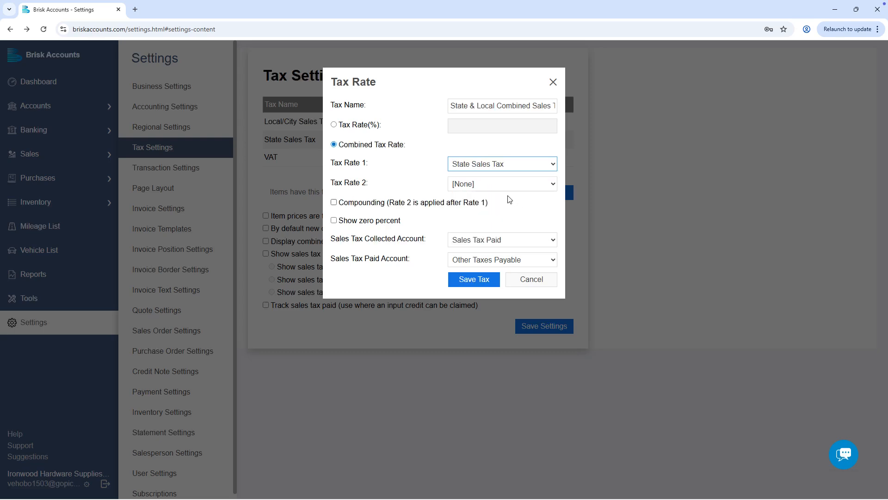
click(532, 188)
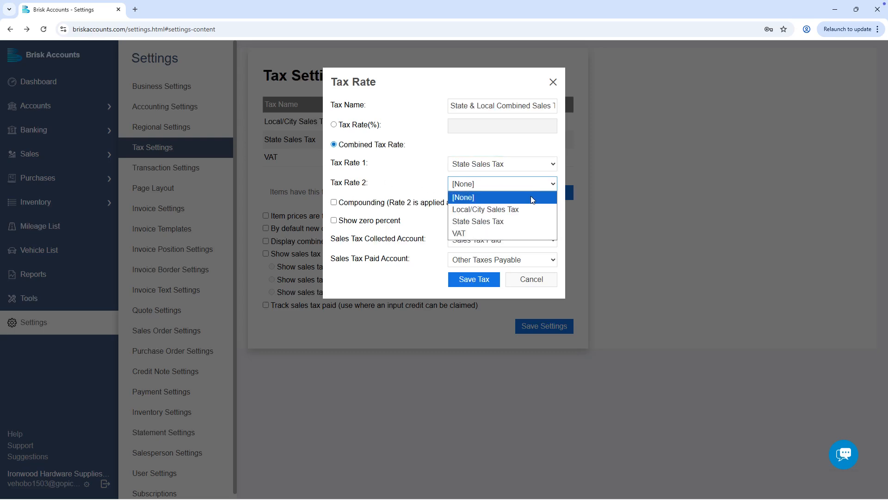
click(527, 210)
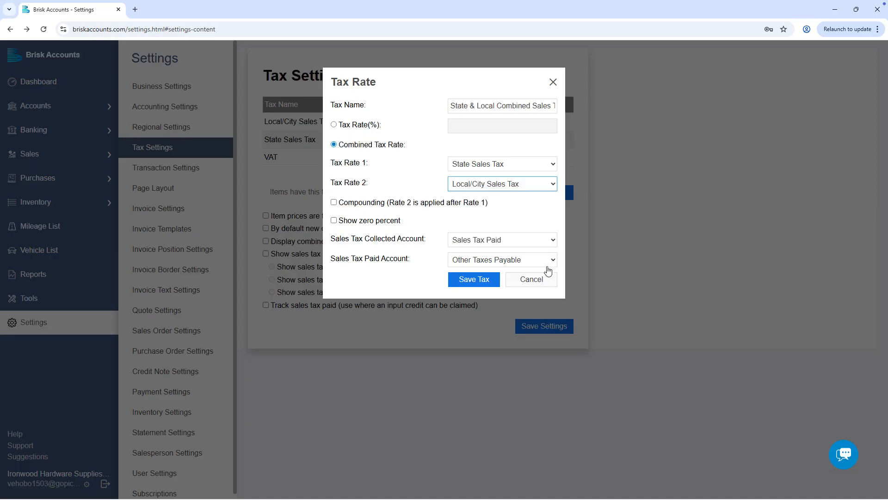
click(485, 281)
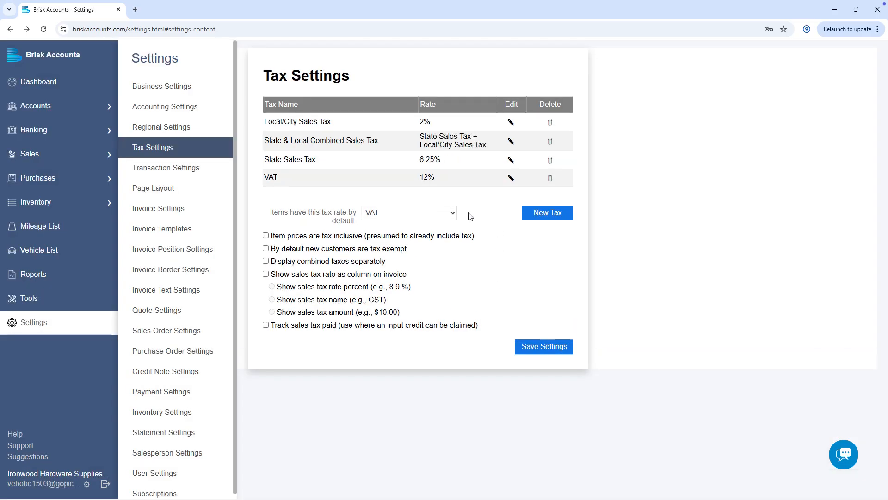
Make State & Local Combined Sales Tax the default item tax rate, leaving new customers taxable.
click(453, 215)
click(458, 261)
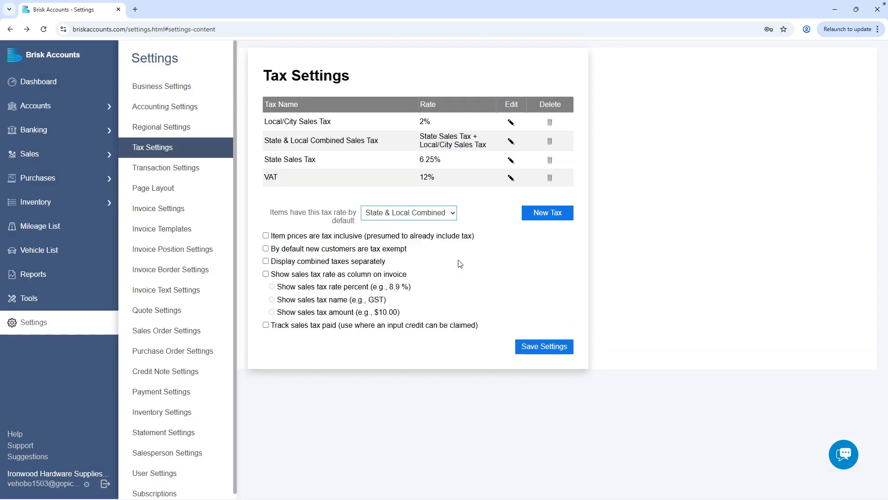
click(264, 236)
click(266, 250)
click(266, 249)
Show combined taxes separately, add a tax-name rate column on invoices, track sales tax paid, and save.
click(267, 262)
click(267, 275)
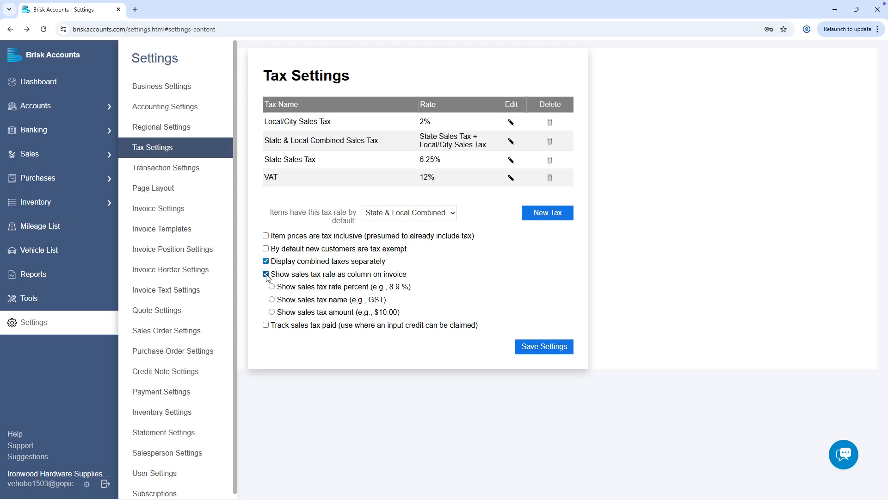
click(272, 299)
click(266, 325)
click(568, 352)
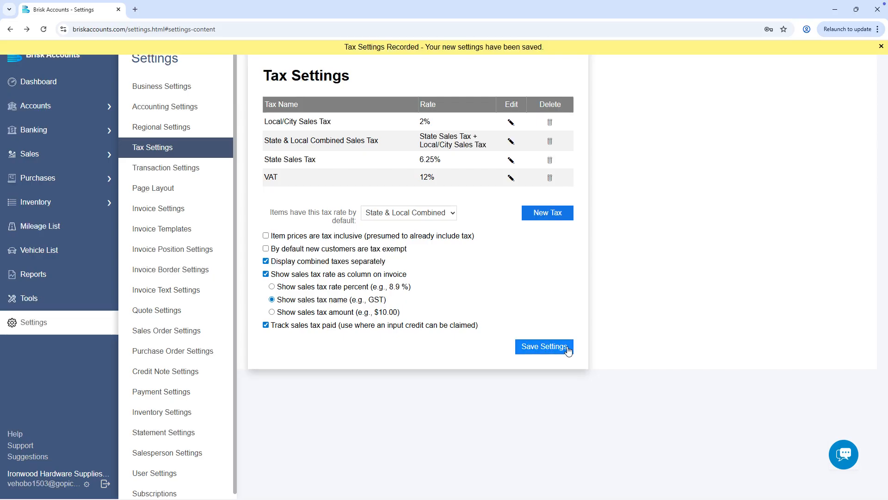
click(204, 170)
Browse the Invoice Settings, Invoice Templates, Invoice Position and Invoice Border pages.
click(208, 214)
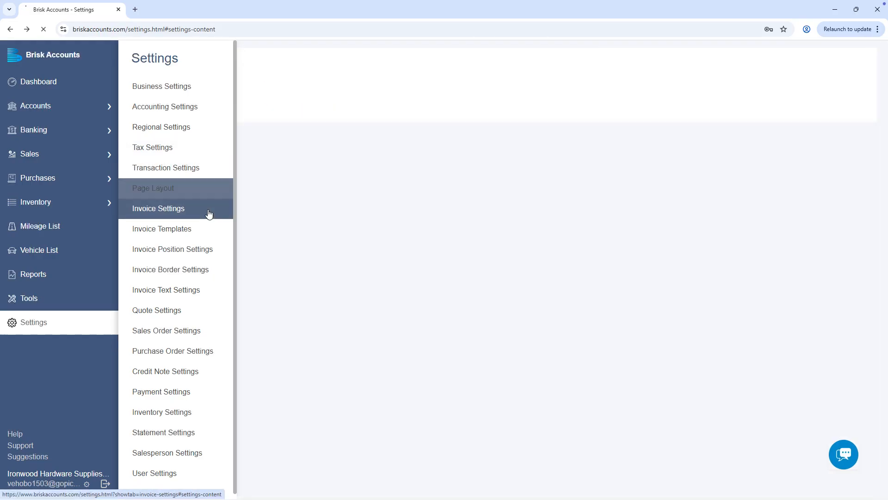
click(209, 229)
click(212, 250)
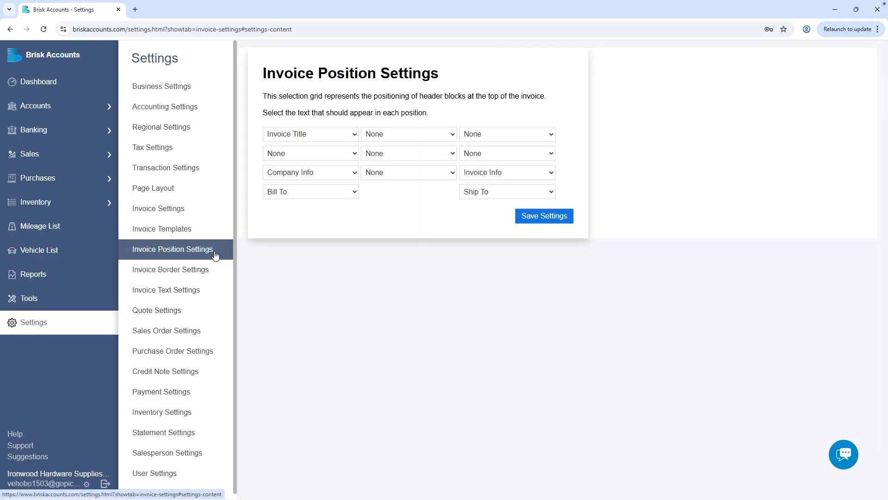
click(215, 275)
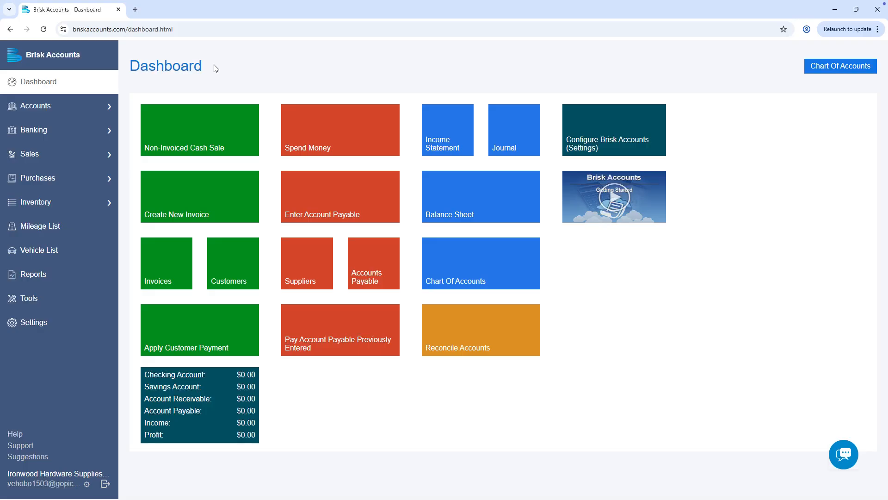
Open the Chart of Accounts from the Accounts flyout in the sidebar.
click(104, 111)
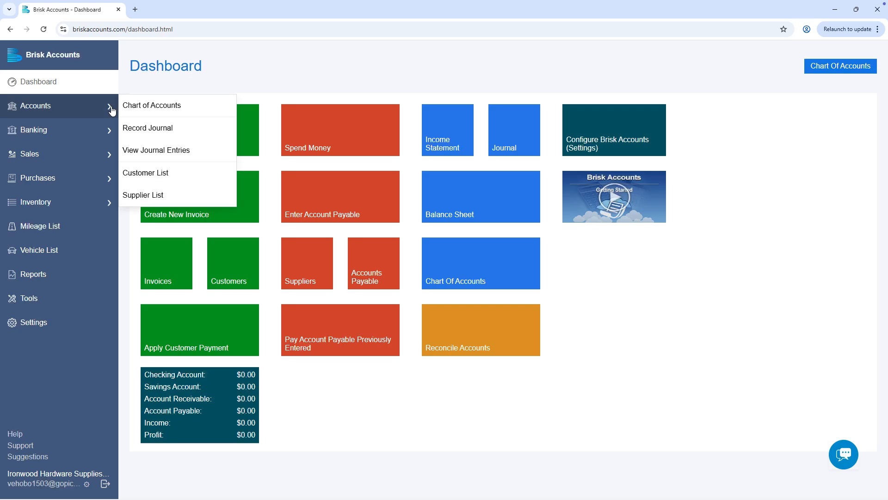
click(192, 107)
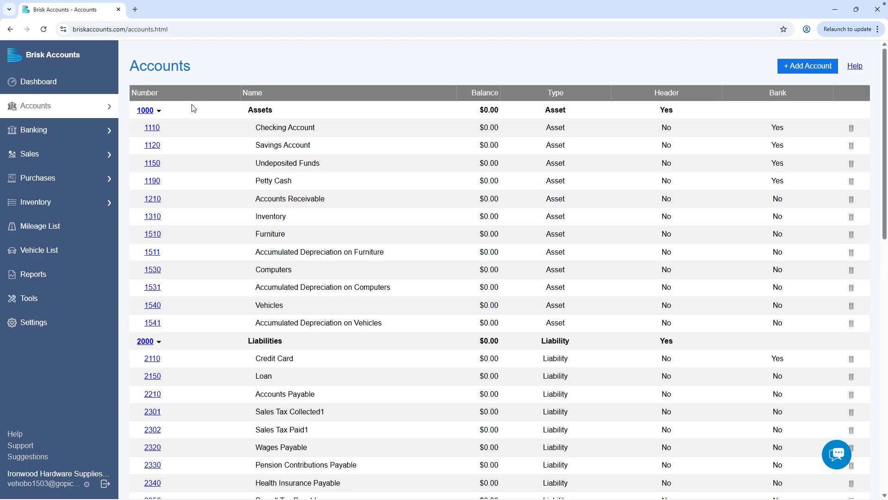
Enter an $18,000.00 opening balance on Checking Account 1110 and save it, then start a new account.
click(156, 128)
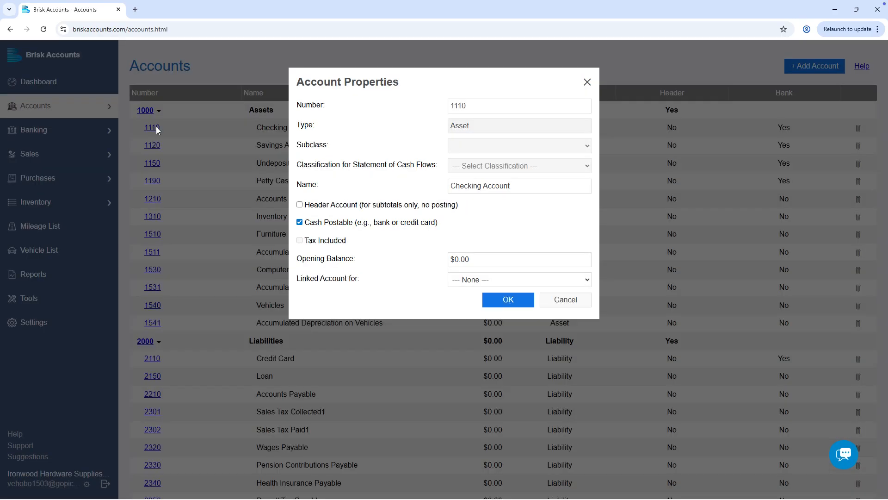
click(458, 258)
key(BackSpace)
text(18000)
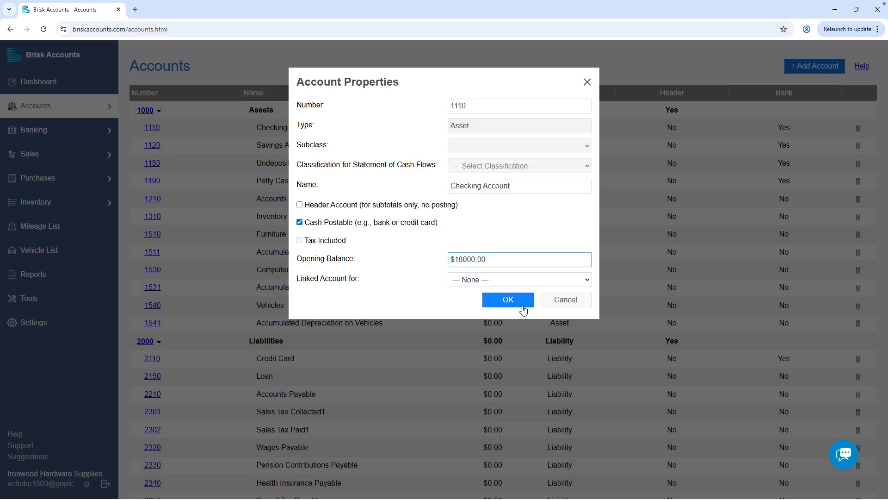
click(524, 309)
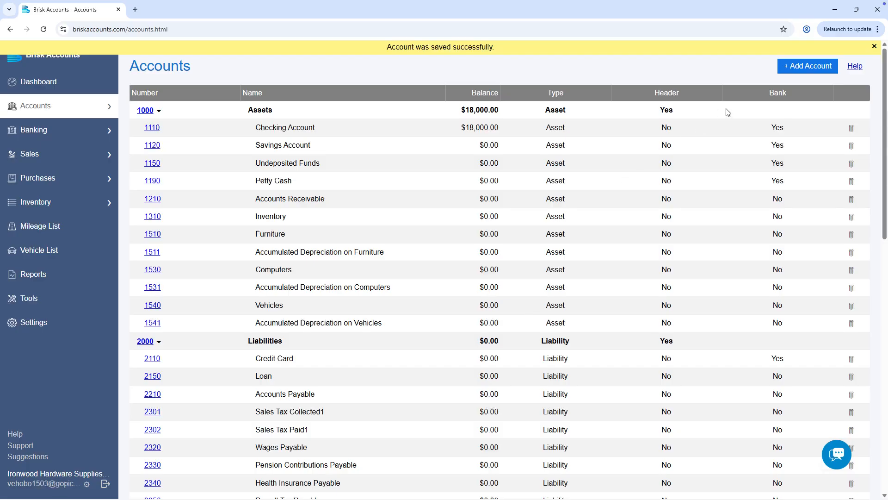
click(829, 67)
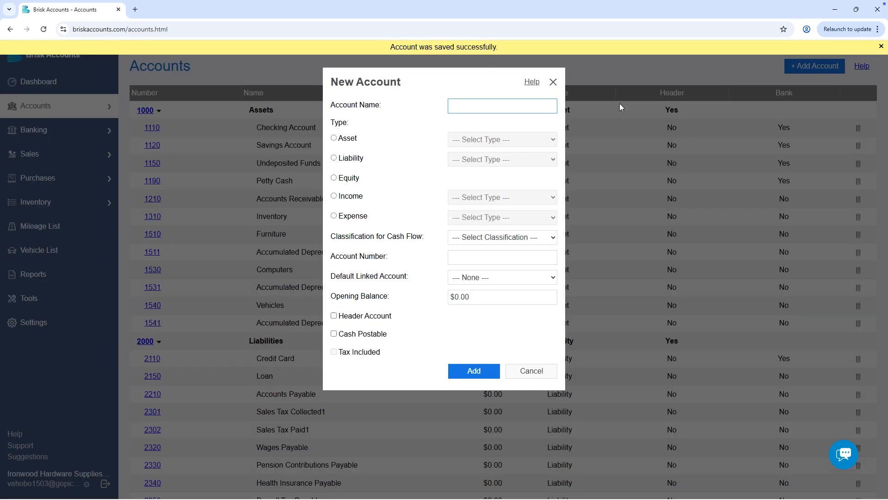
Name the new account Recycling Fee Payable, typed as Other Liability with Operating cash flow.
text(Recycling Fee Payable)
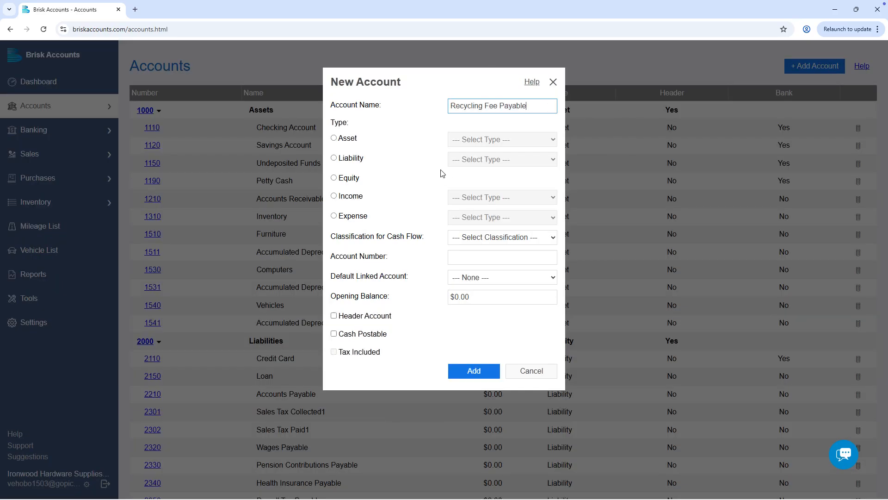
click(357, 159)
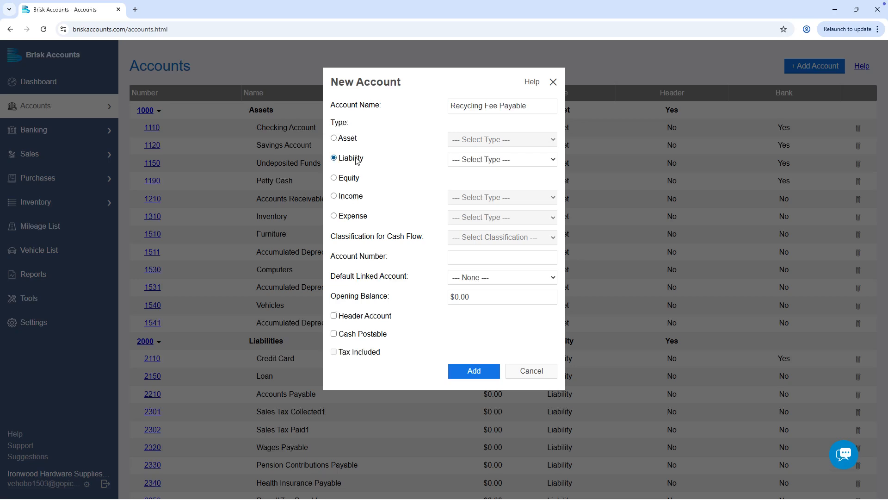
click(535, 162)
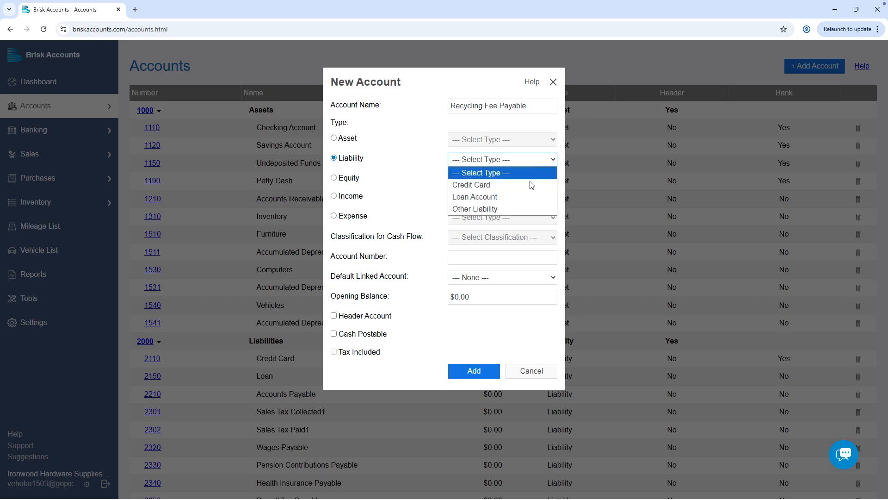
click(526, 210)
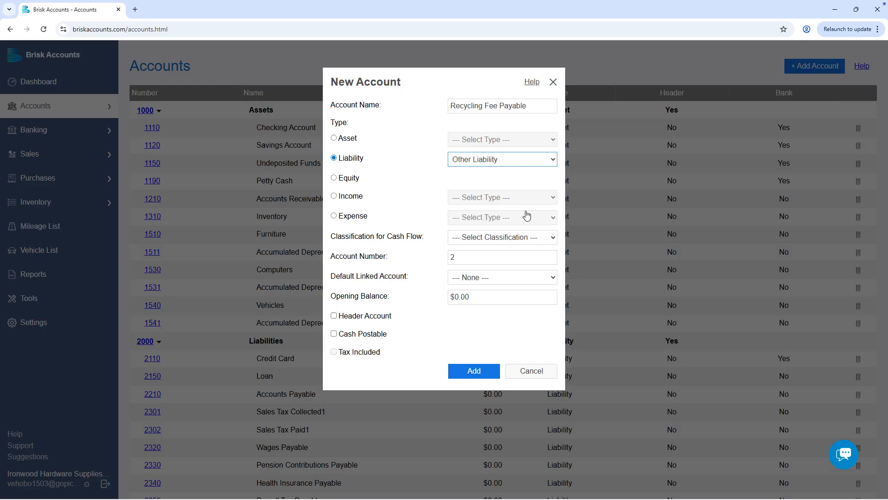
click(551, 239)
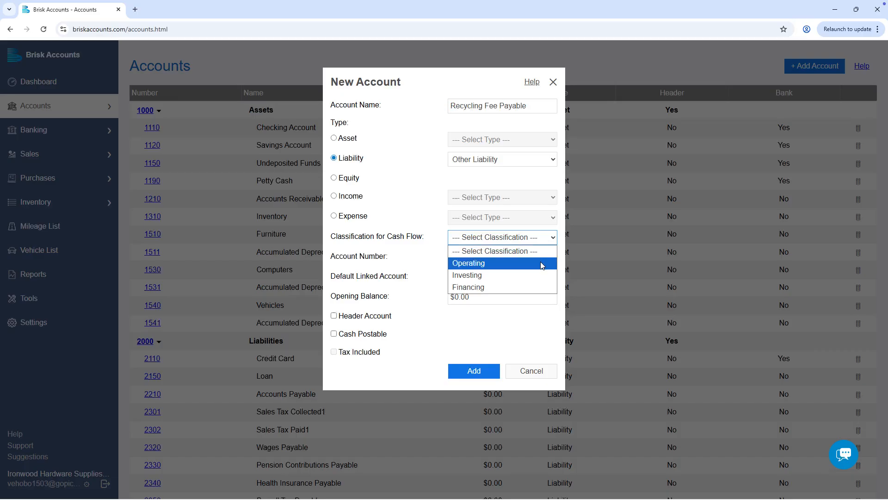
click(542, 265)
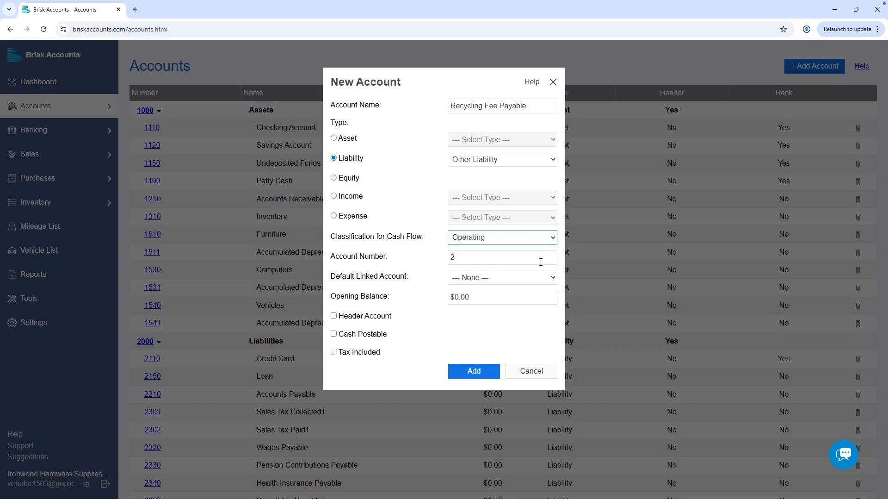
Number the account 2155, link it to Sales Tax Collected, and add it.
click(522, 257)
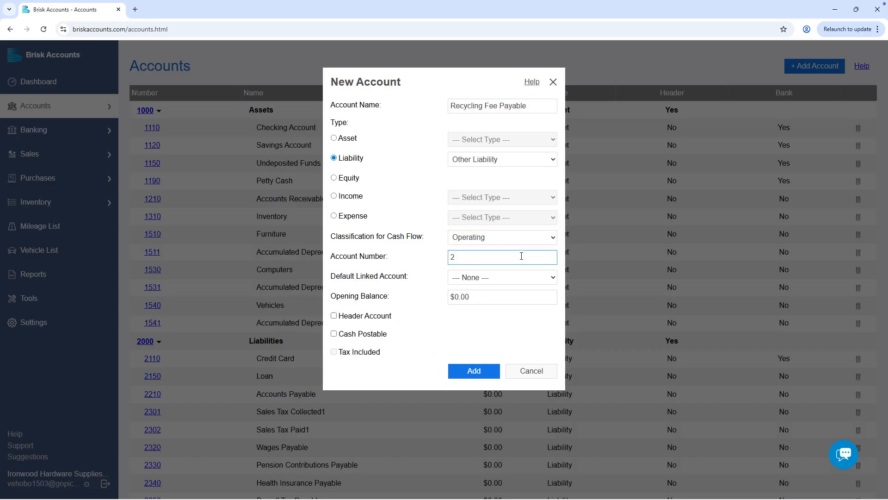
text(155)
click(539, 277)
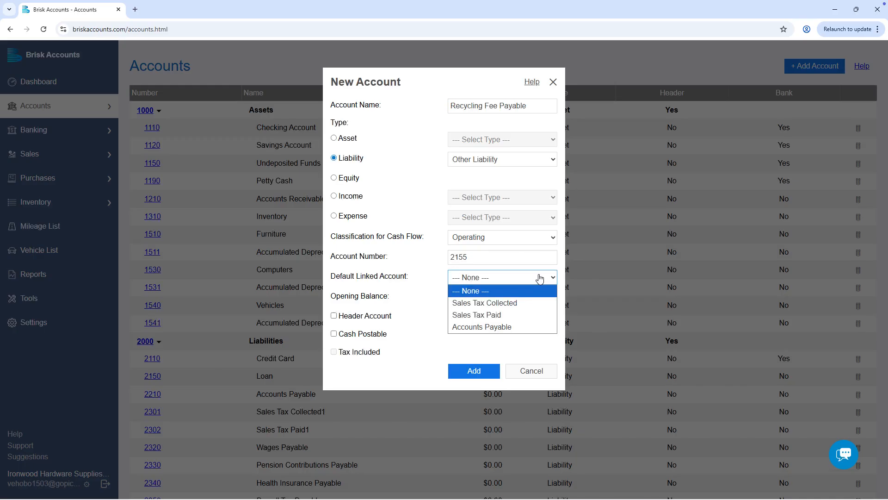
click(534, 303)
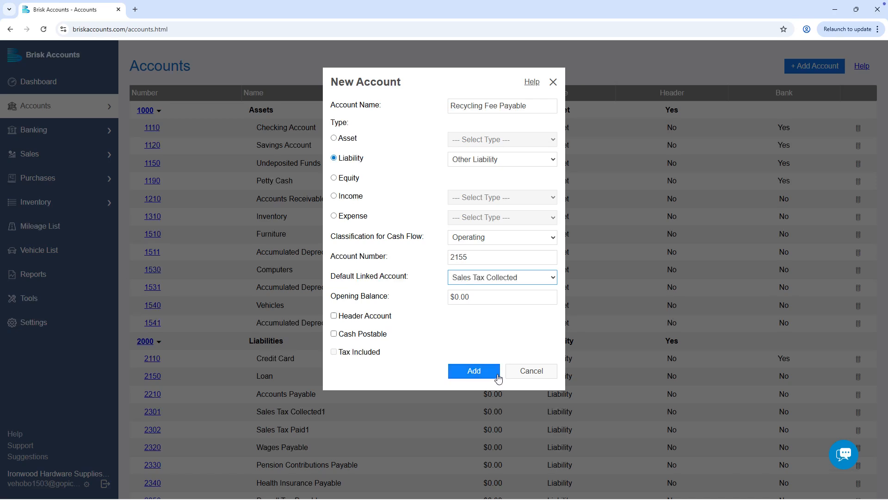
click(474, 372)
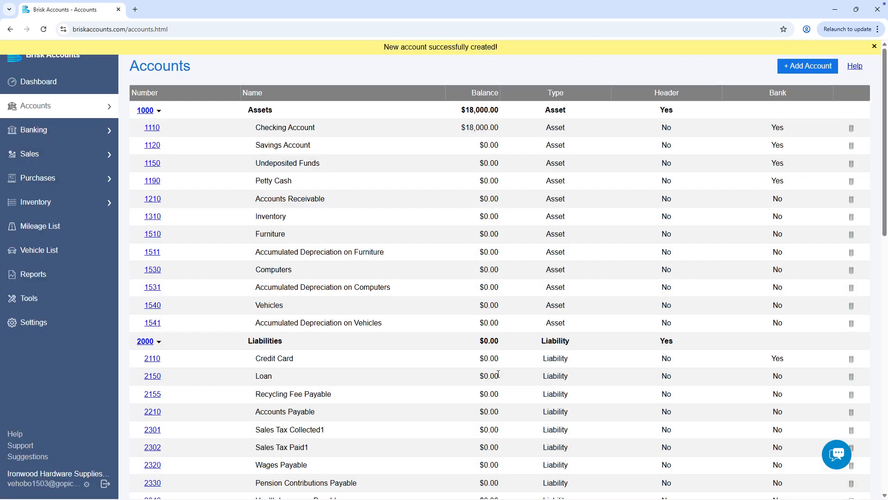